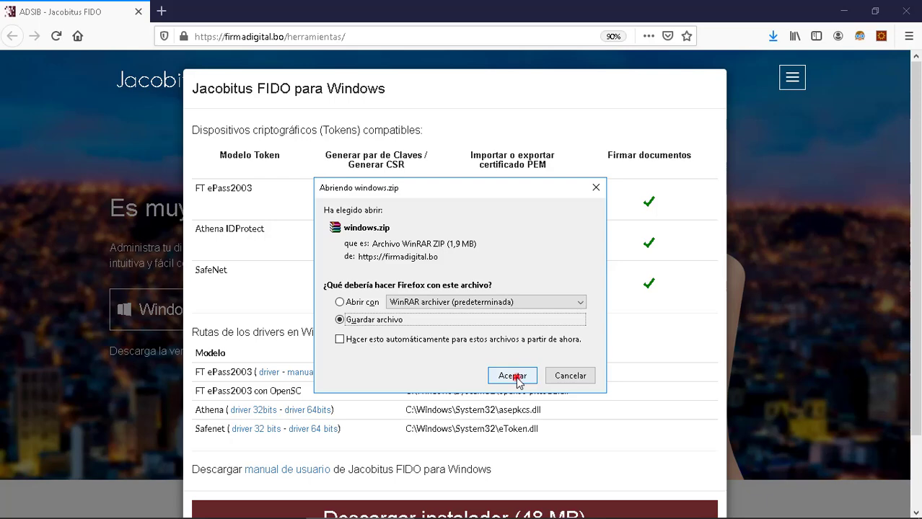
Save the token driver archive windows.zip in the Descargas folder.
left_click(513, 376)
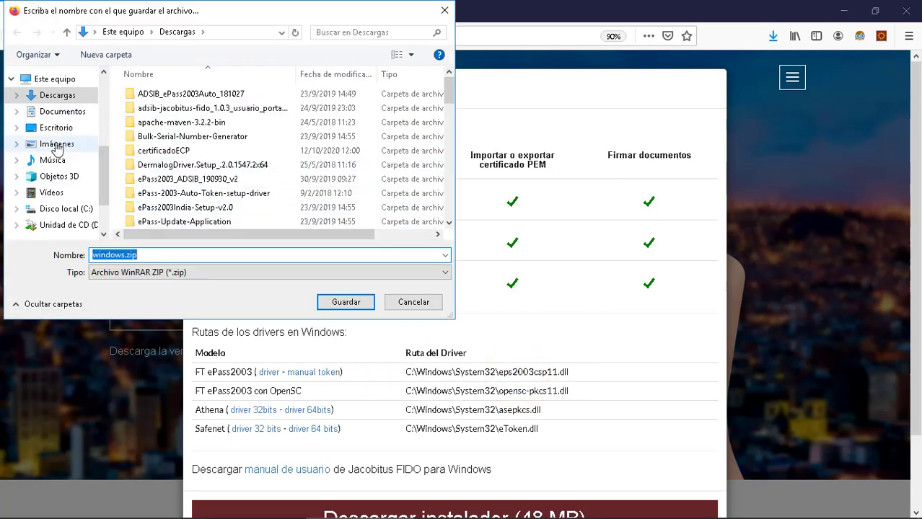
left_click(345, 303)
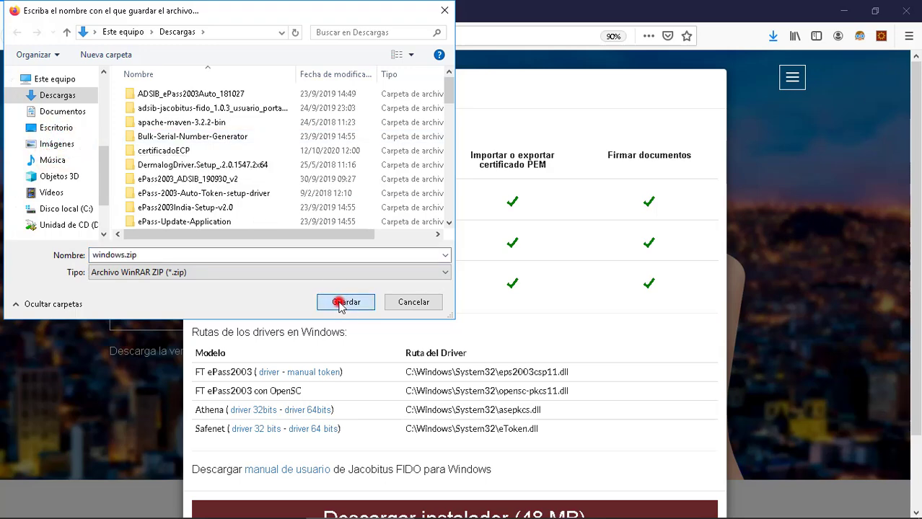
left_click(494, 268)
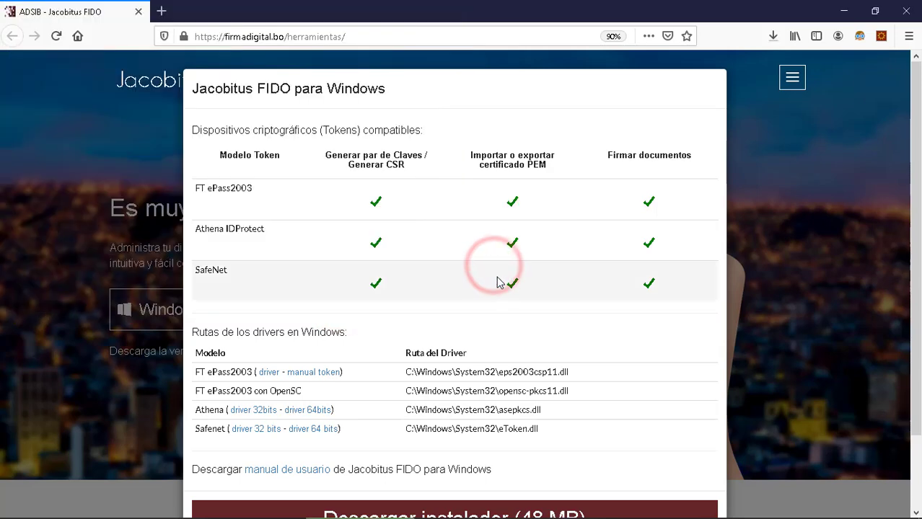
Download the Jacobitus FIDO installer as jacobitus_fido.msi into the Descargas folder, replacing the existing file.
scroll(560, 383, "down", 2)
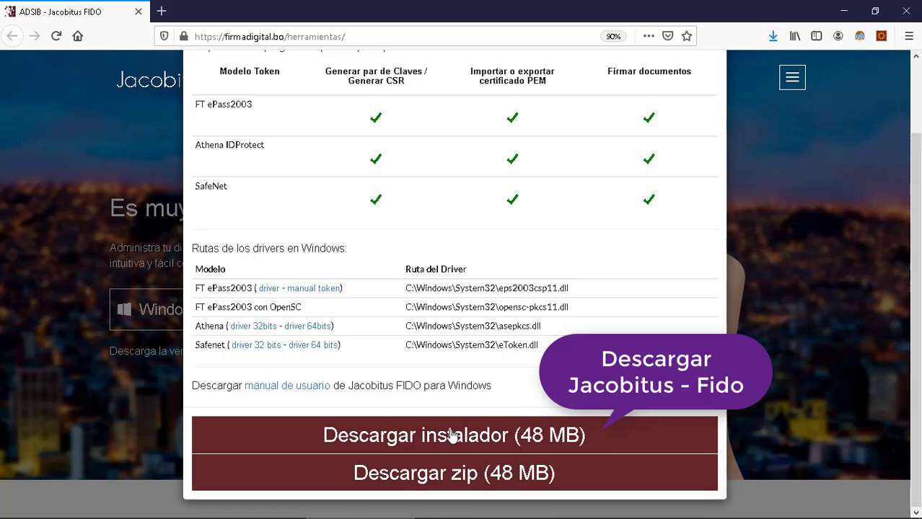
left_click(452, 435)
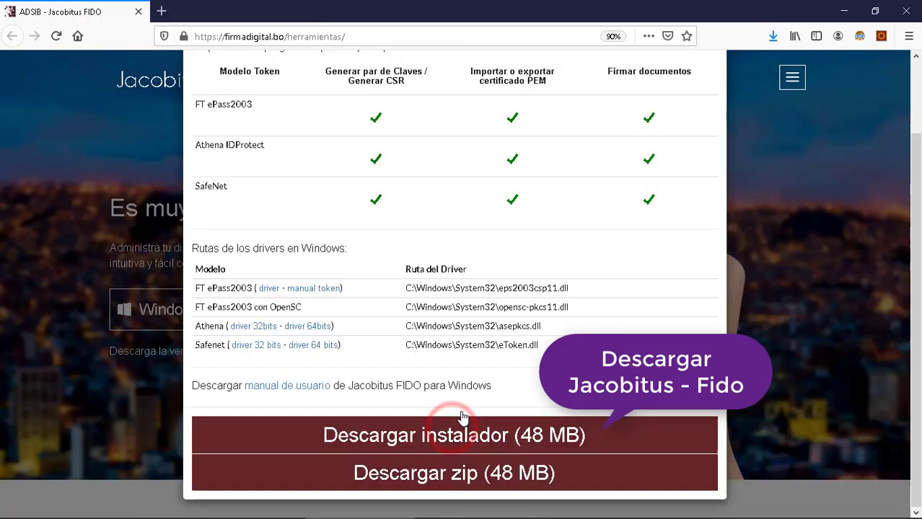
left_click(487, 295)
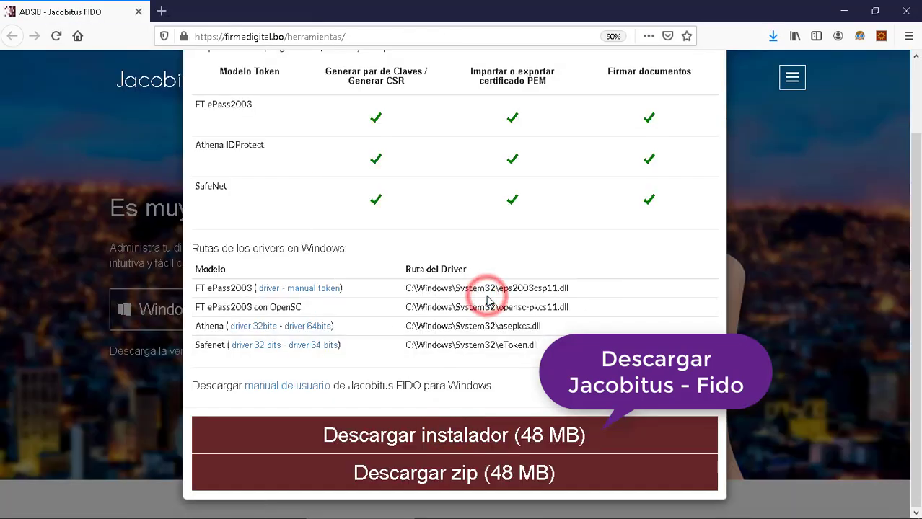
left_click(353, 304)
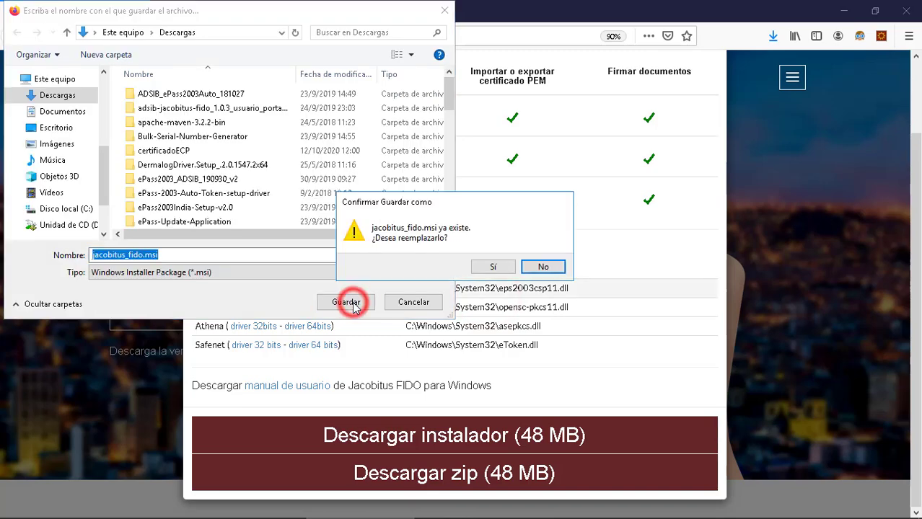
left_click(481, 265)
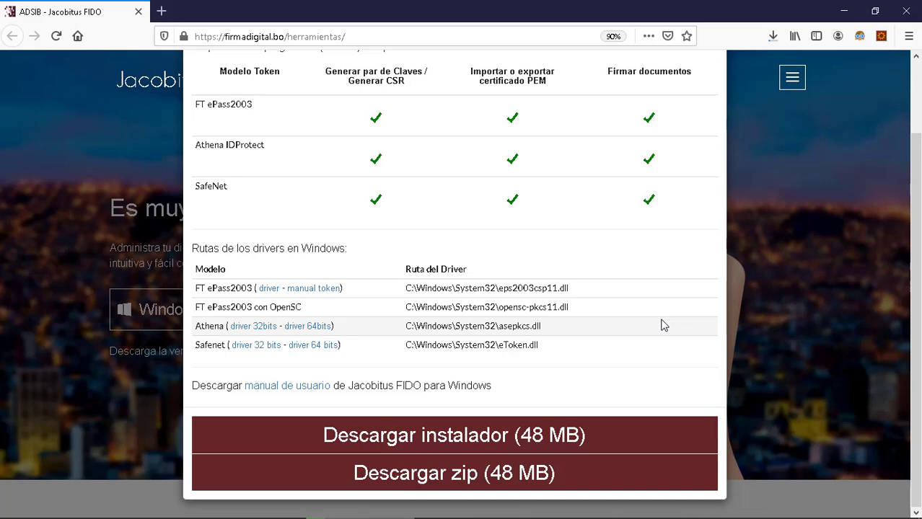
Switch to the Vídeos folder in File Explorer, extract windows.zip there and open the extracted windows folder.
key("alt+Tab")
key("alt+Tab")
key("alt+Tab")
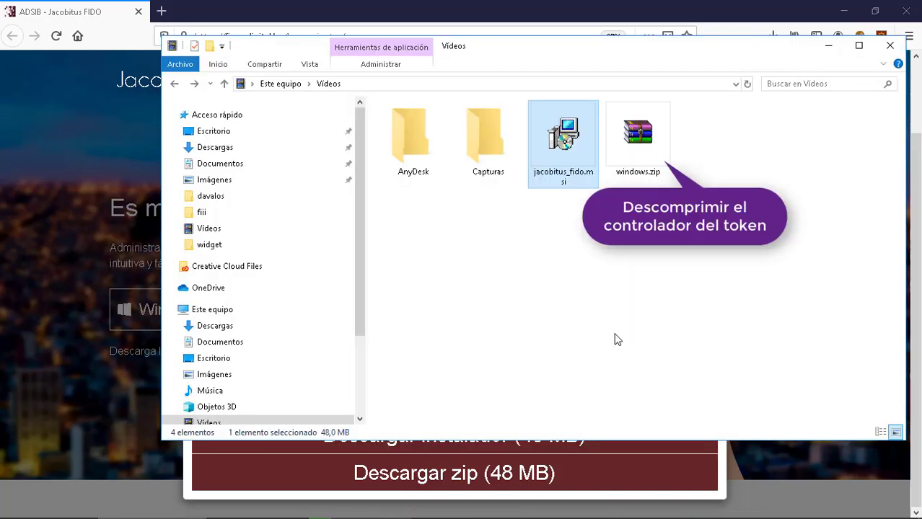
left_click(670, 309)
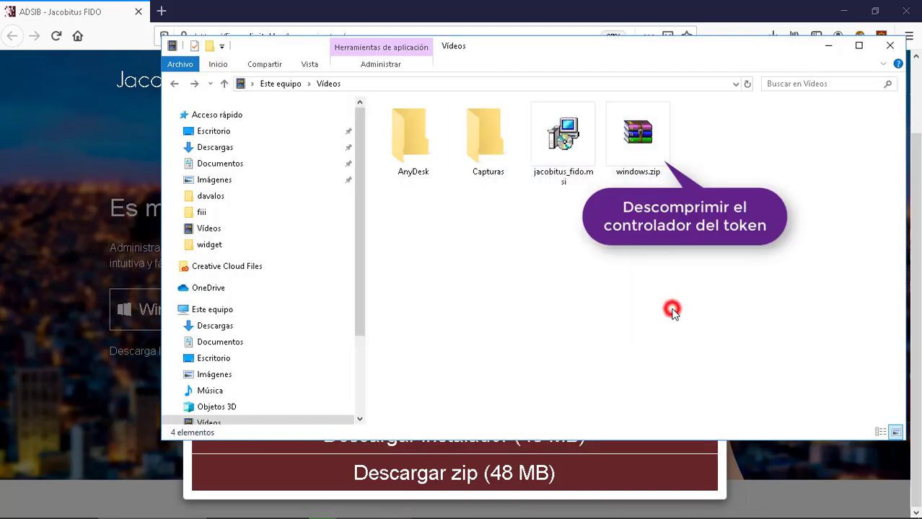
right_click(649, 149)
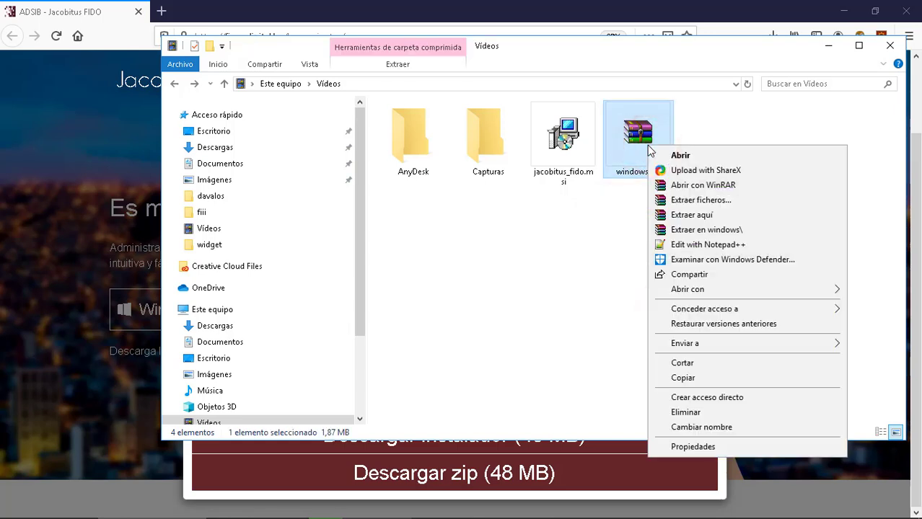
left_click(689, 214)
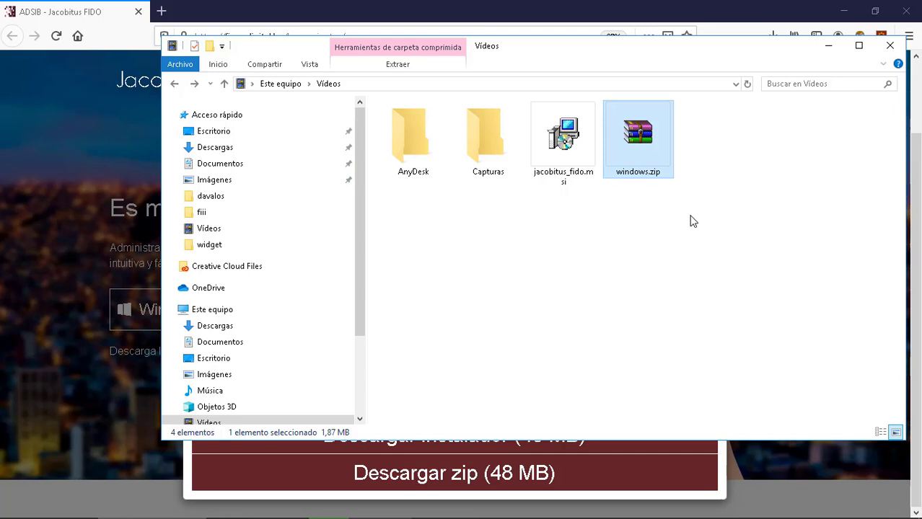
double_click(708, 157)
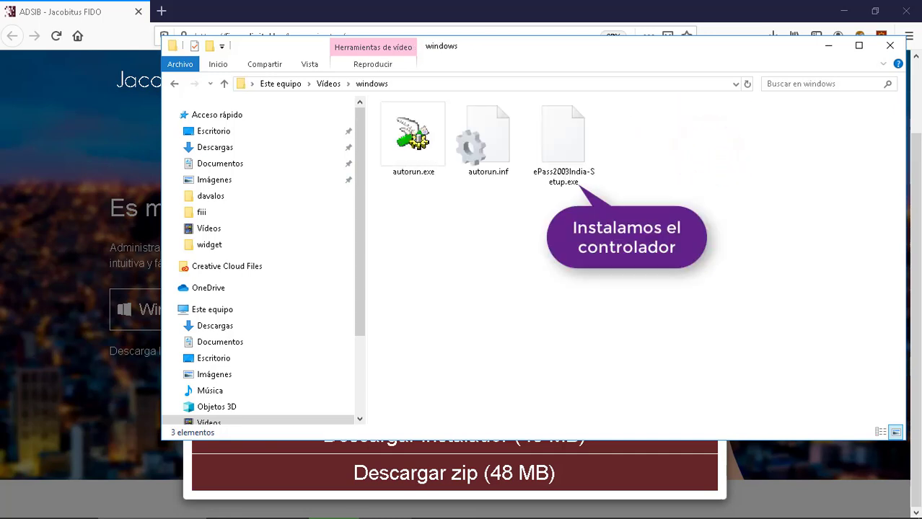
Run ePass2003India-Setup.exe and install the ePass2003 token driver with the default settings.
left_click(567, 182)
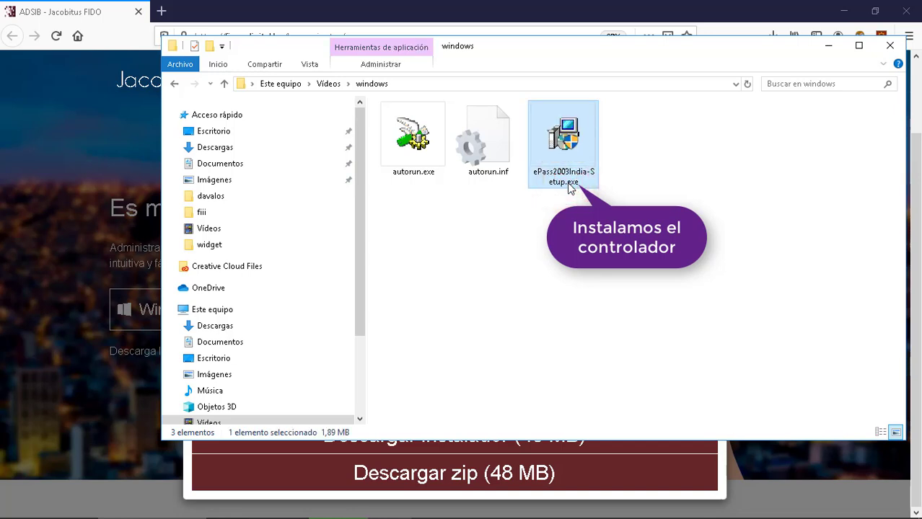
double_click(569, 185)
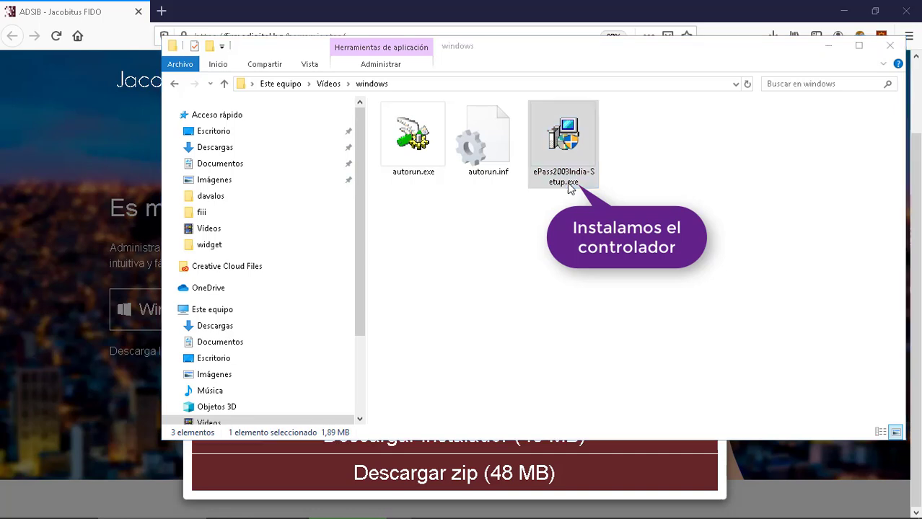
left_click(451, 300)
left_click(523, 381)
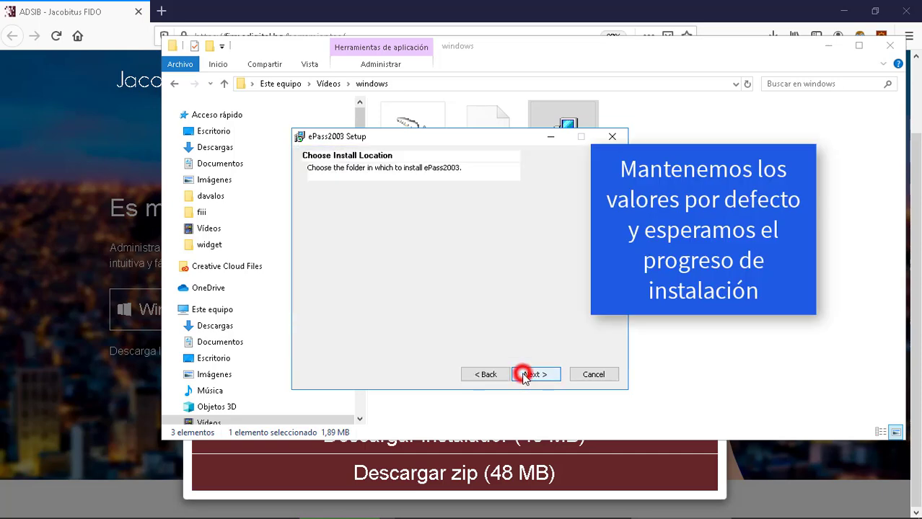
left_click(523, 381)
left_click(534, 375)
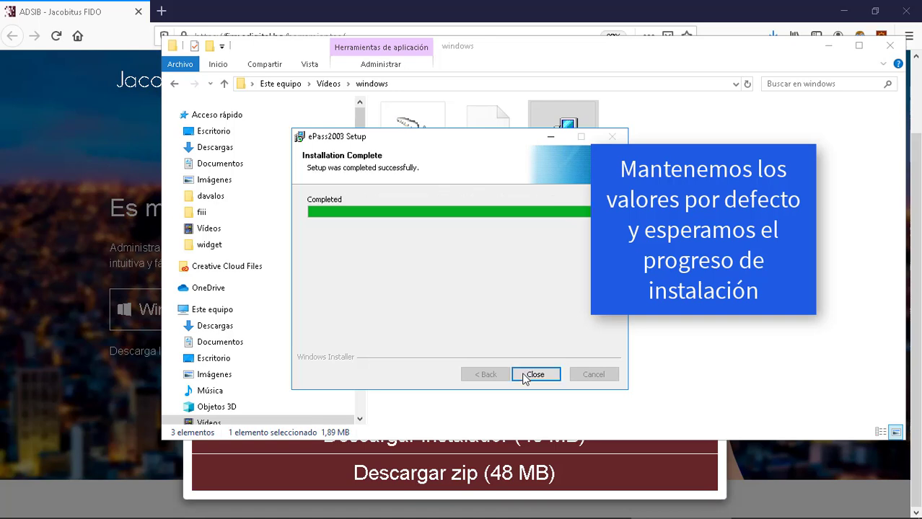
Finish the ePass2003 setup and close the charteredinfo.com browser window it opens.
left_click(524, 375)
left_click(524, 375)
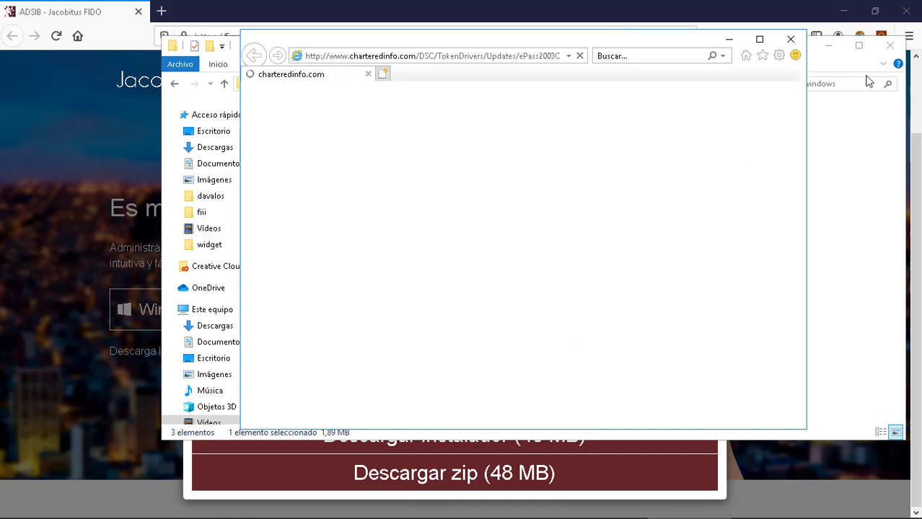
left_click(786, 44)
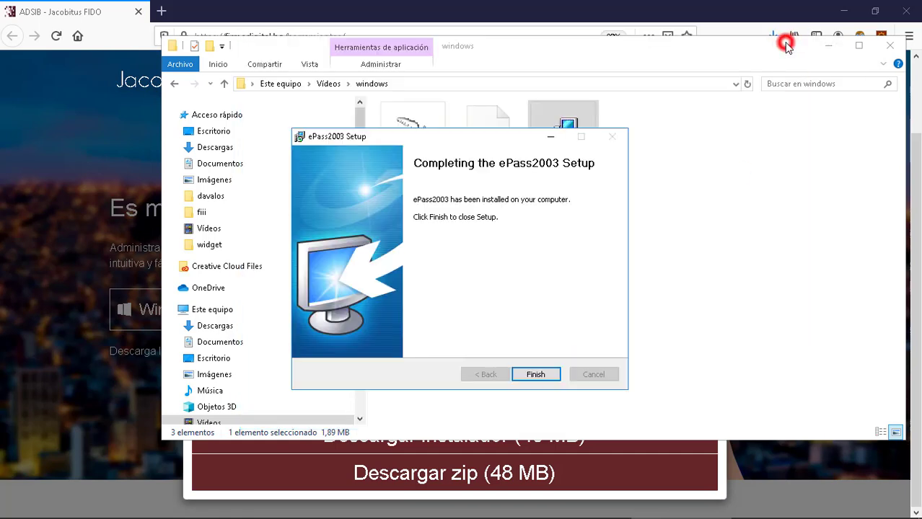
left_click(538, 375)
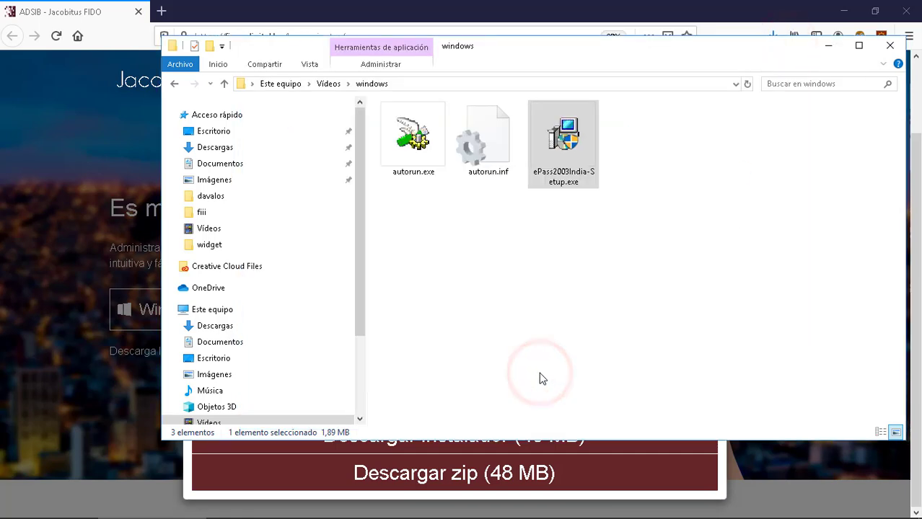
Install Jacobitus Fido from jacobitus_fido.msi in the Vídeos folder, accepting the licence terms.
left_click(176, 84)
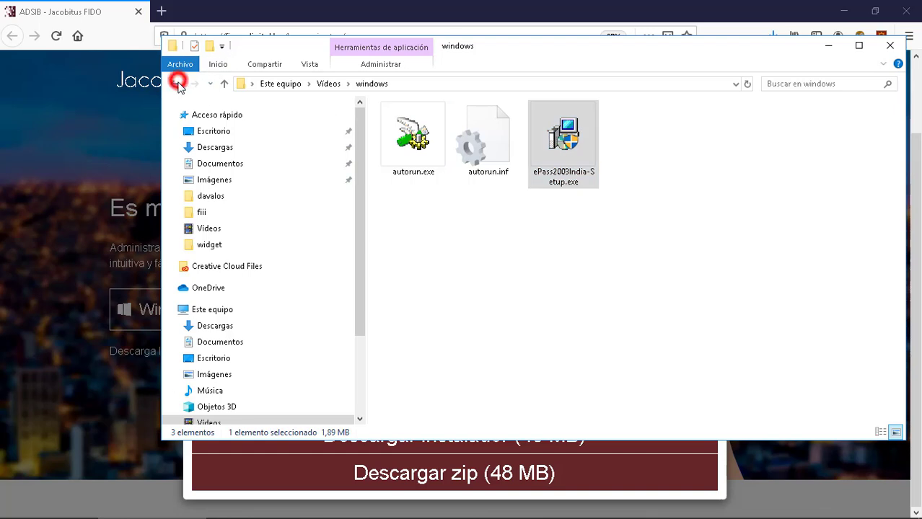
left_click(638, 161)
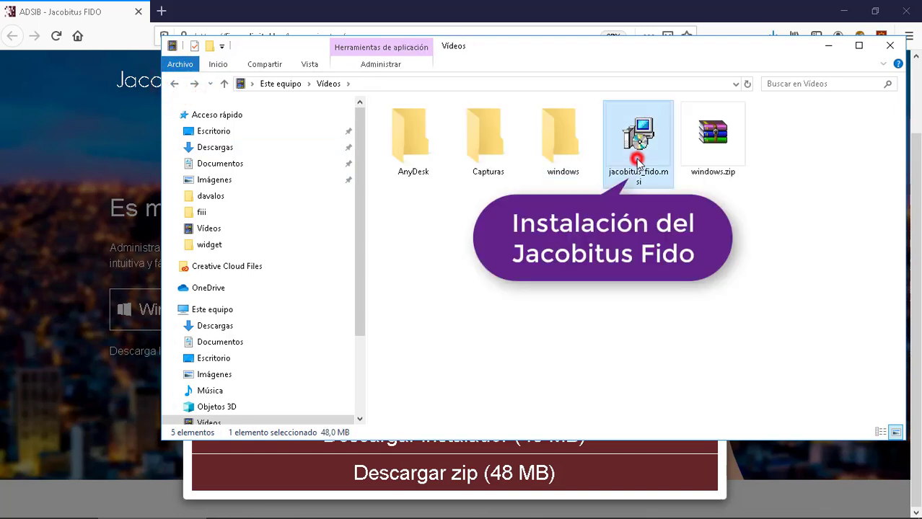
double_click(638, 161)
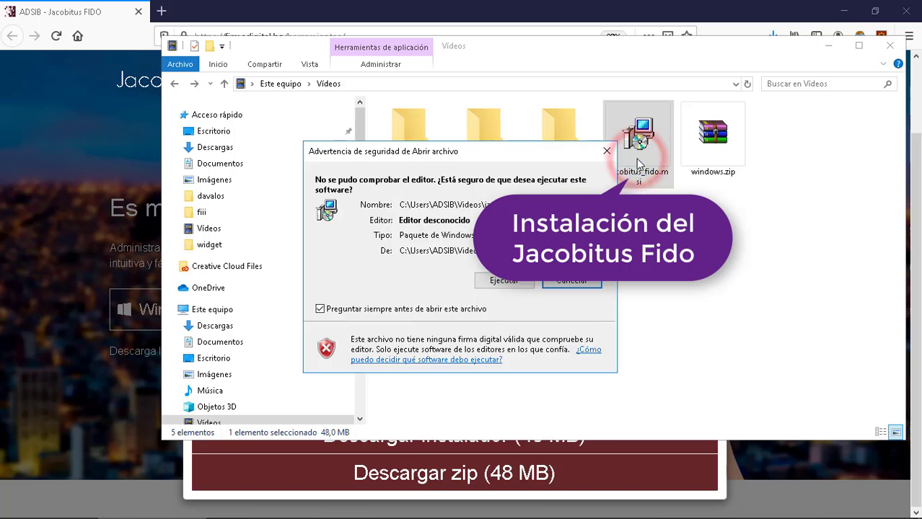
left_click(504, 281)
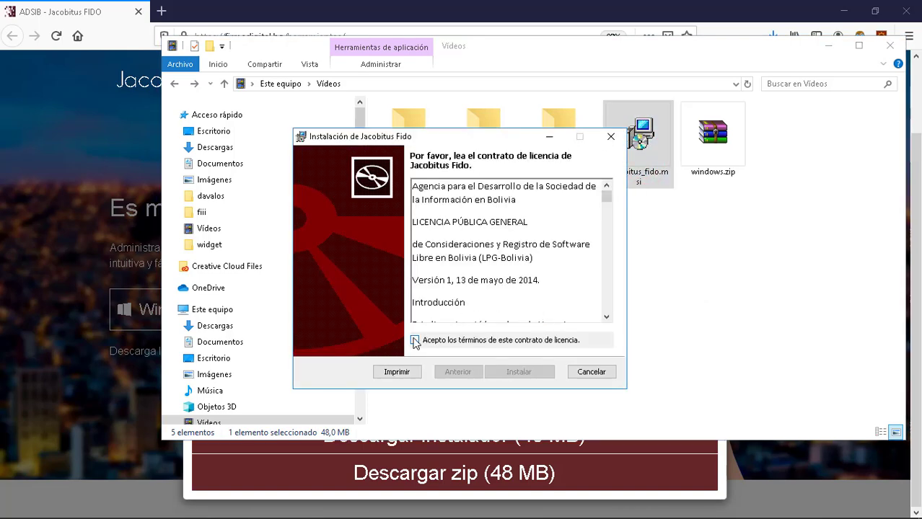
left_click(415, 340)
left_click(514, 373)
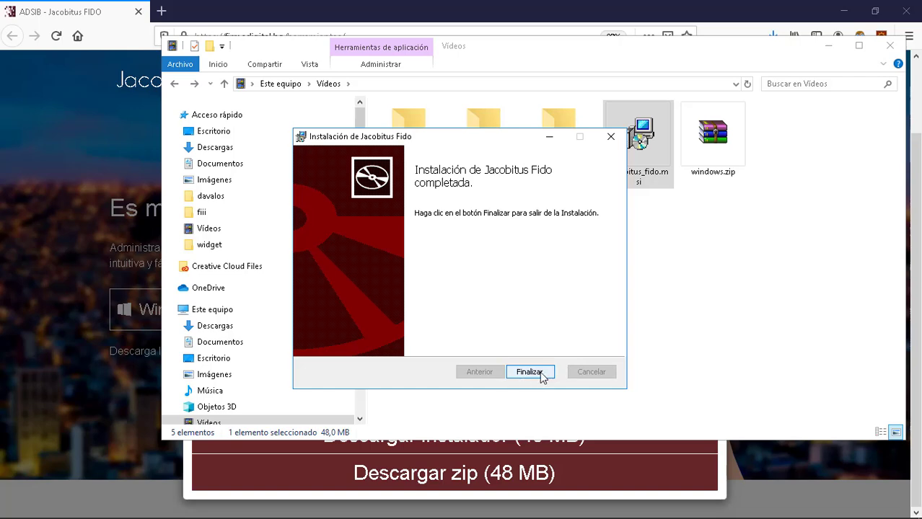
left_click(541, 374)
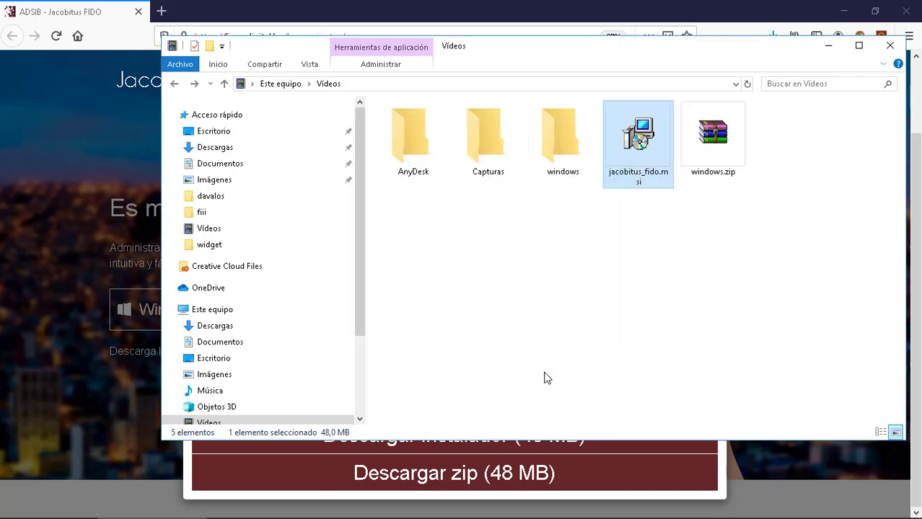
Search Windows for "fido", replace the search with "jaco", and launch the Jacobitus Fido application.
key("super")
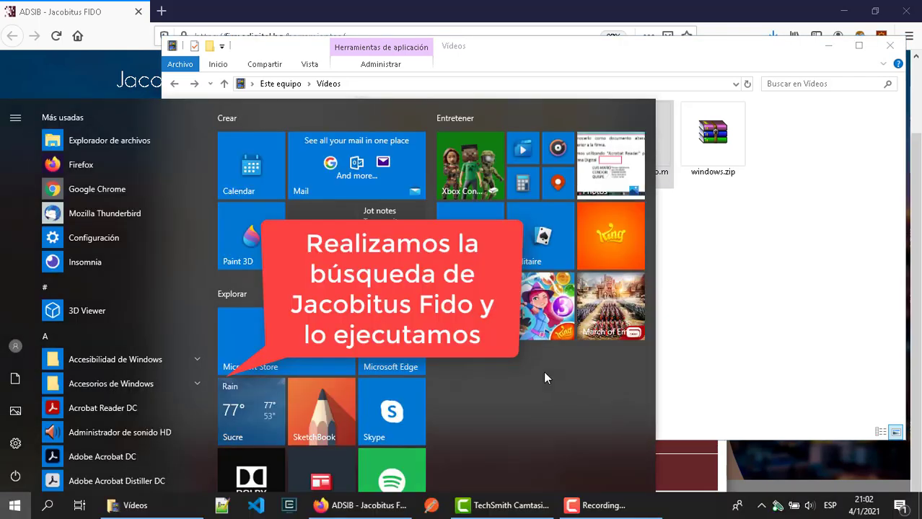
type("fido")
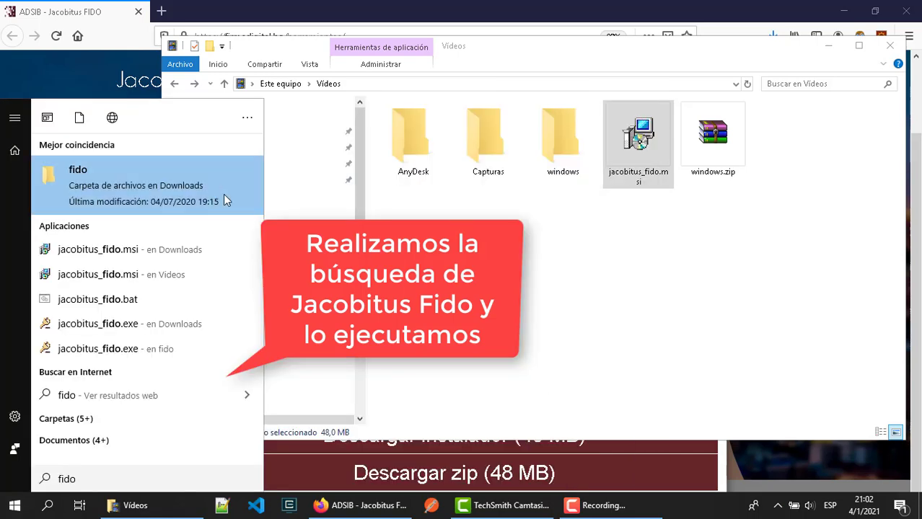
key("BackSpace")
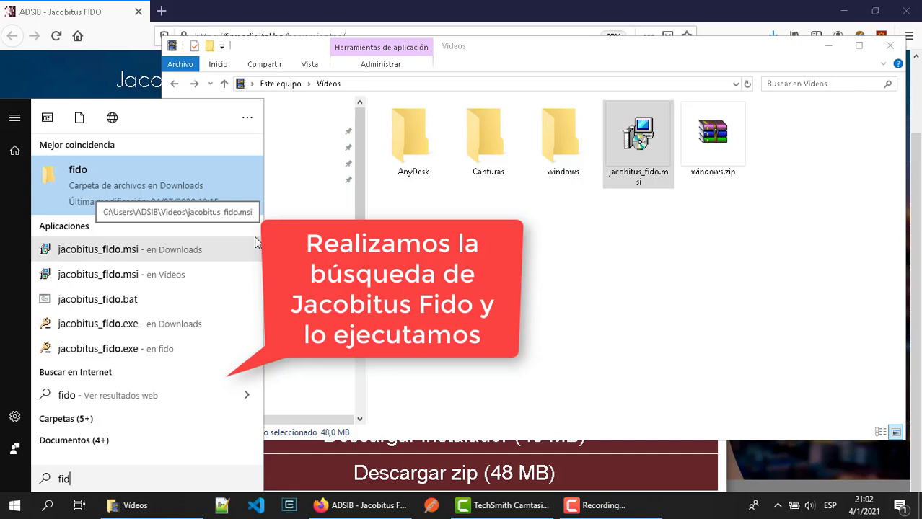
key("BackSpace")
key("BackSpace")
key("BackSpace")
type("jaco")
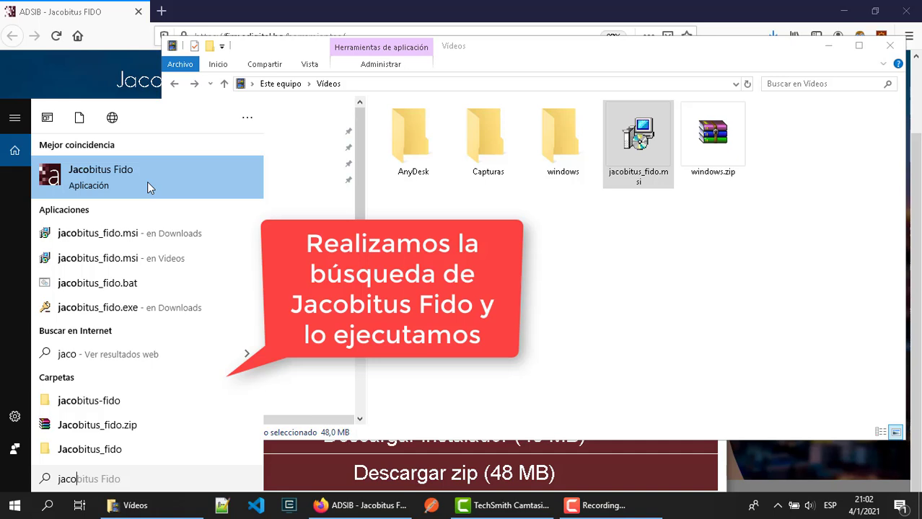
left_click(214, 179)
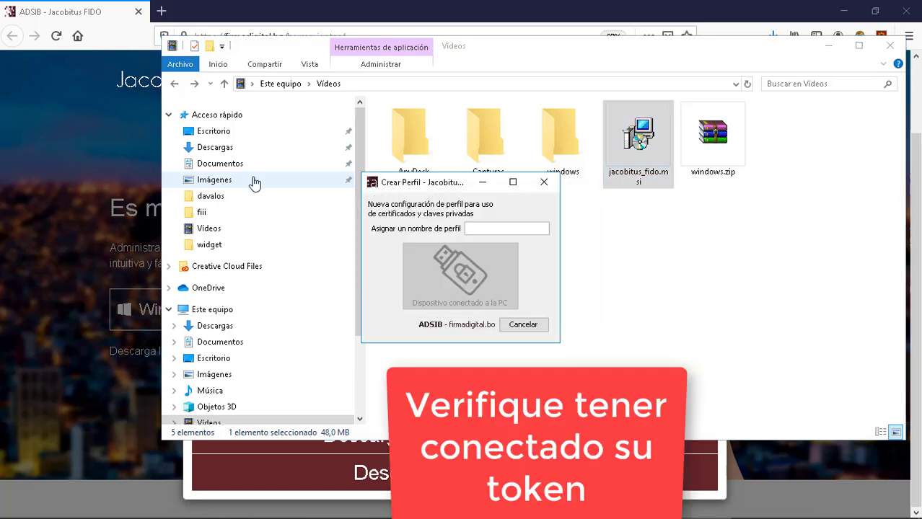
Create a profile named prueba that uses the ePass2003 token connected to the PC.
left_click(501, 230)
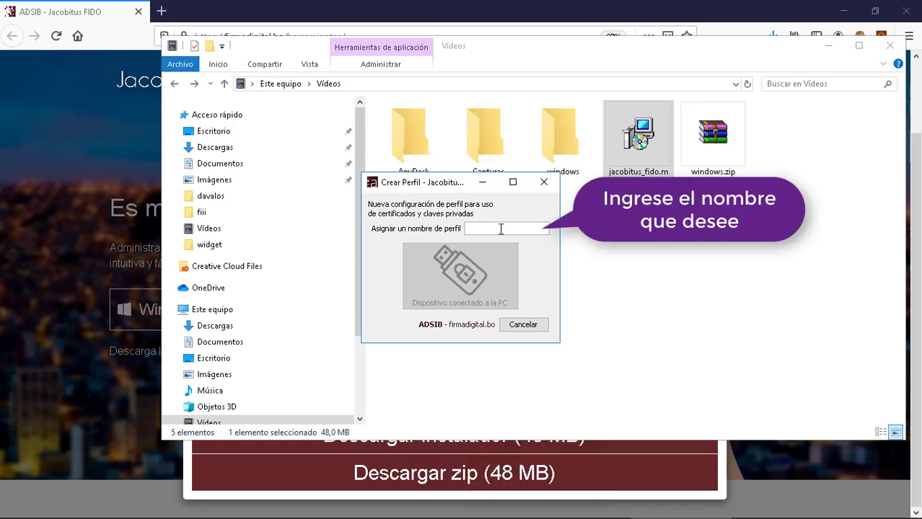
type("prueba")
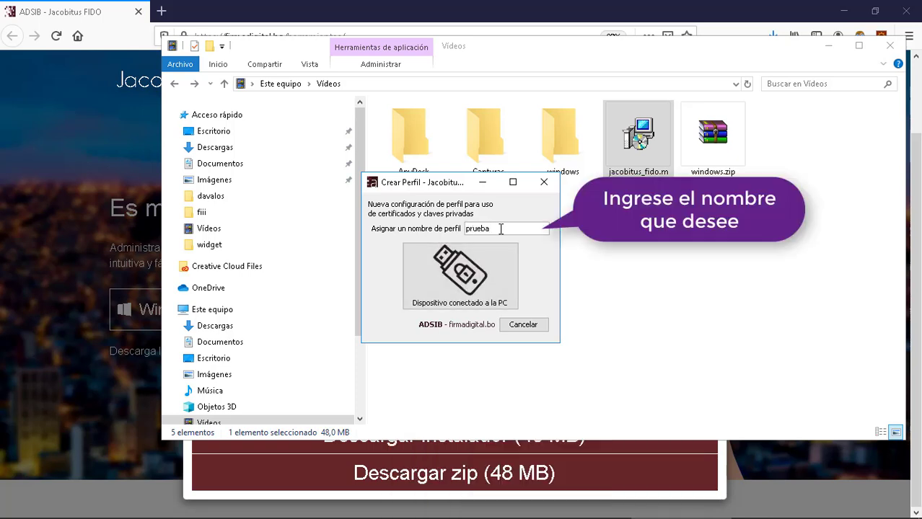
left_click(466, 275)
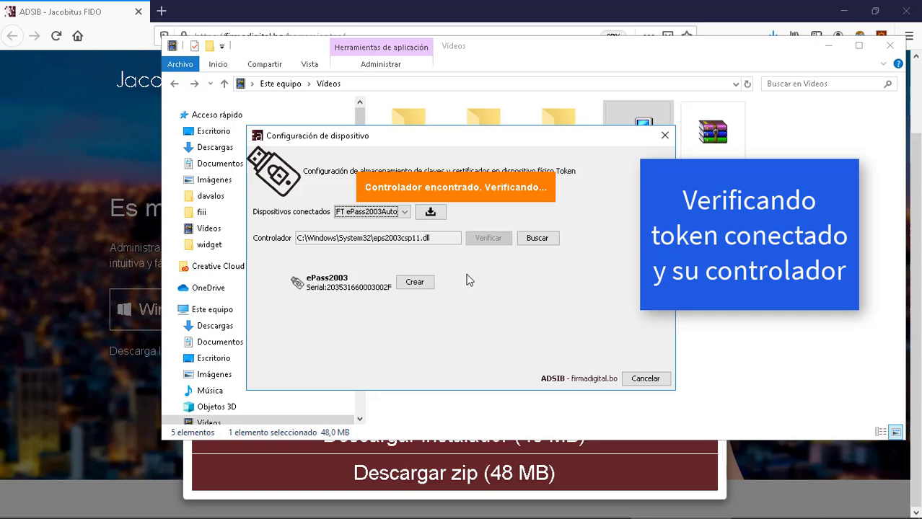
left_click(416, 286)
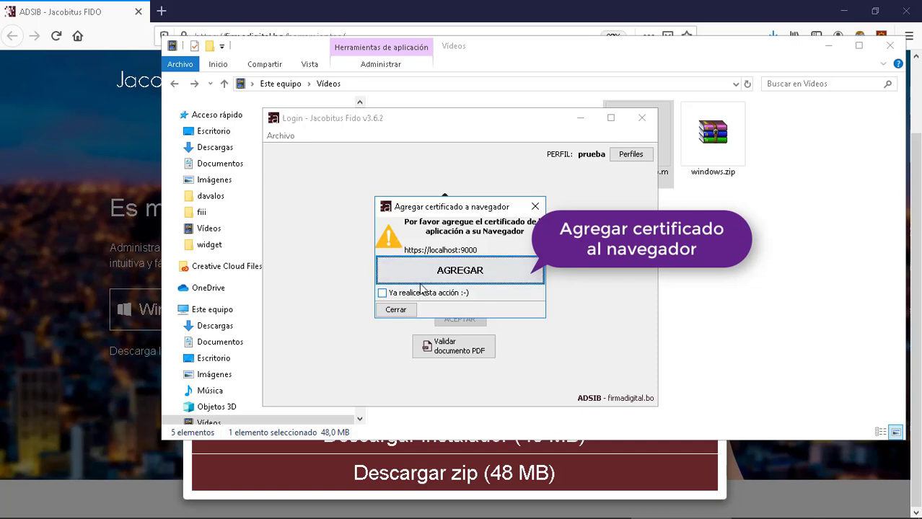
Dismiss the add-certificate-to-browser notice with "Ya realice esta acción" checked, and refresh the list of detected security devices.
left_click(527, 276)
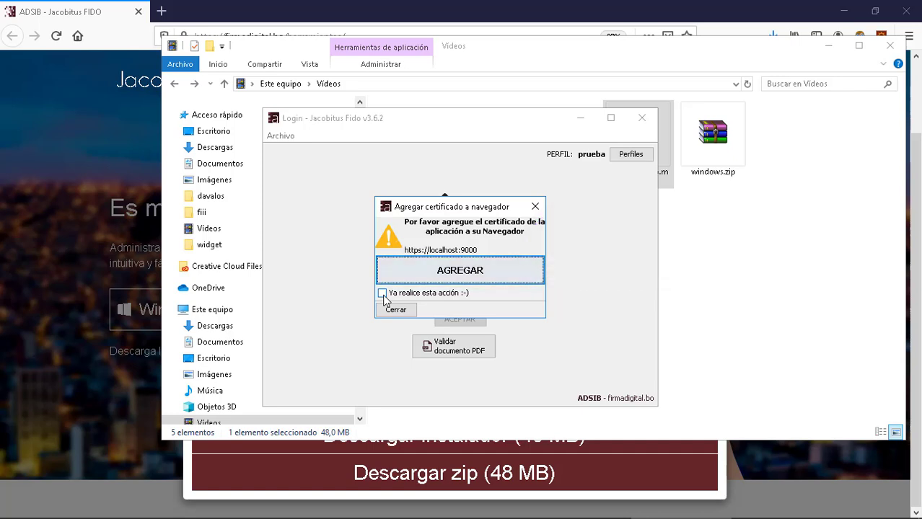
left_click(382, 294)
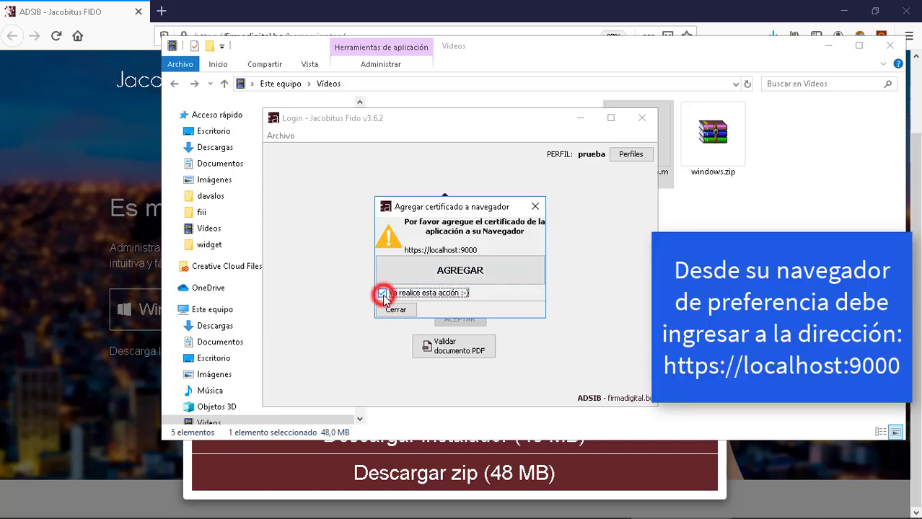
left_click(390, 308)
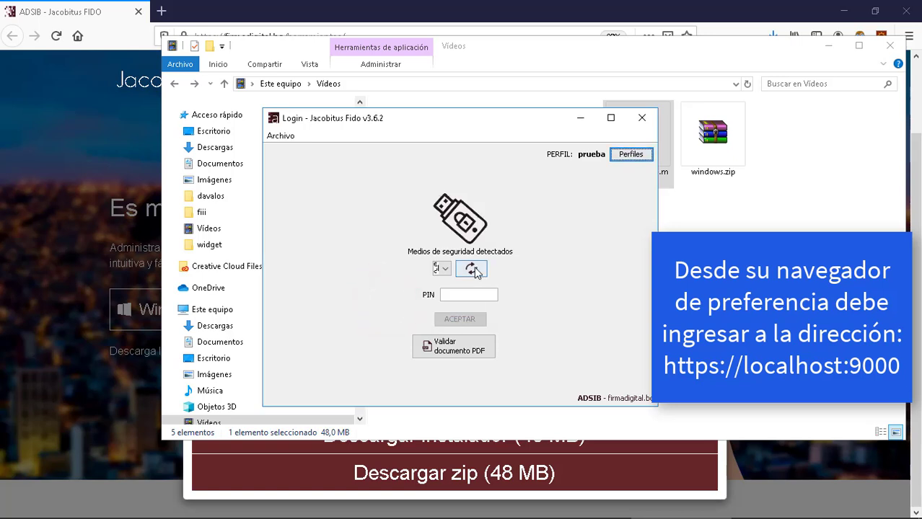
left_click(472, 269)
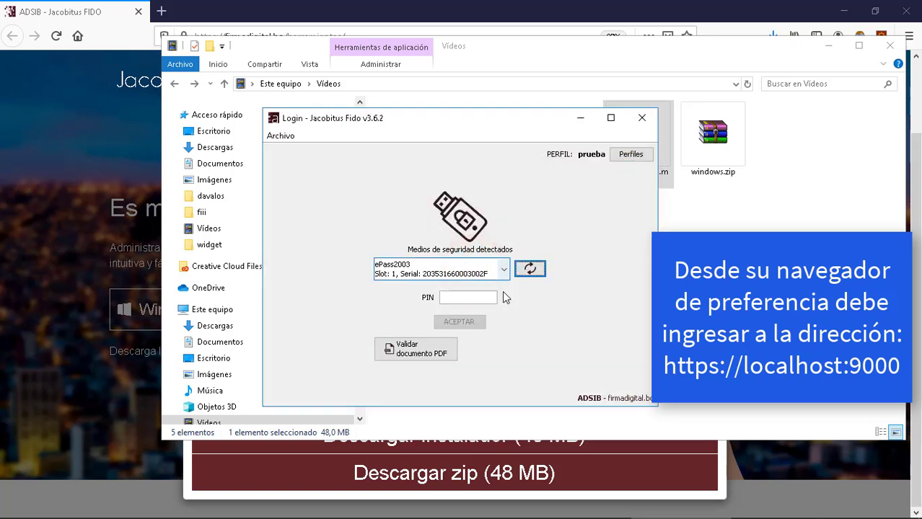
left_click(161, 11)
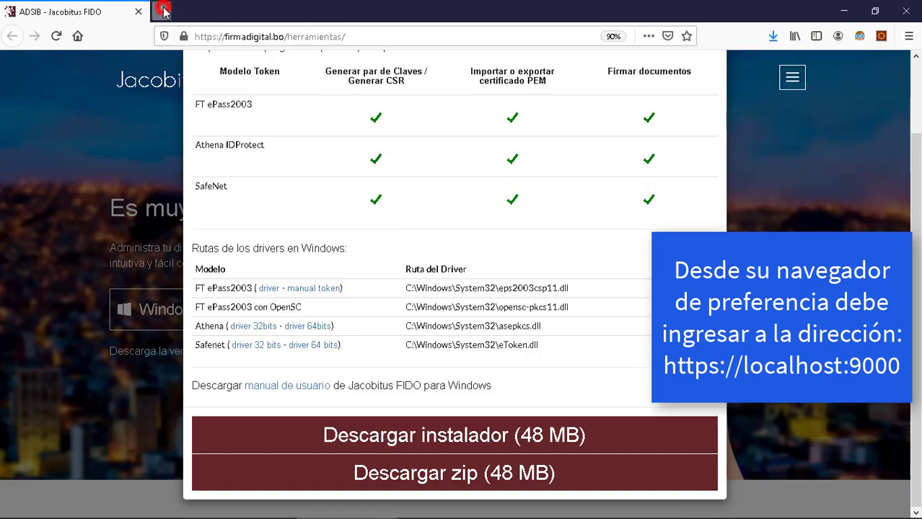
type("https:")
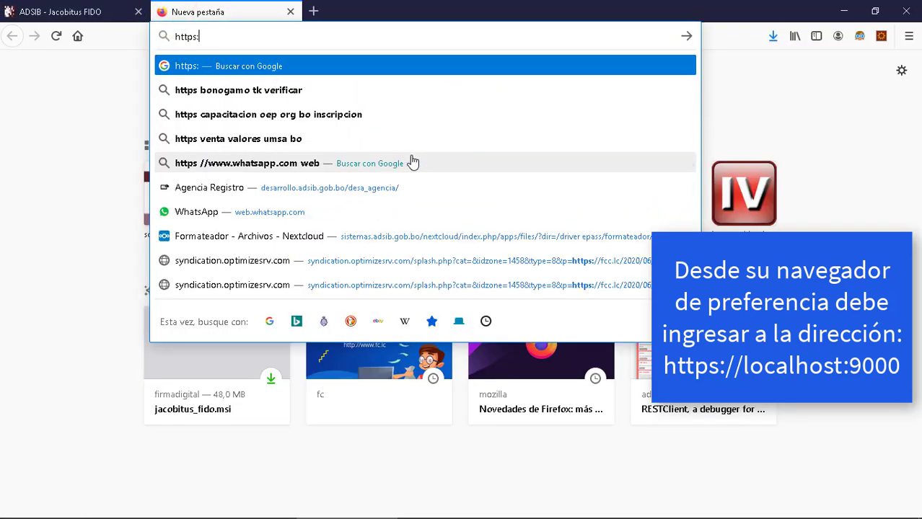
type("//locaho")
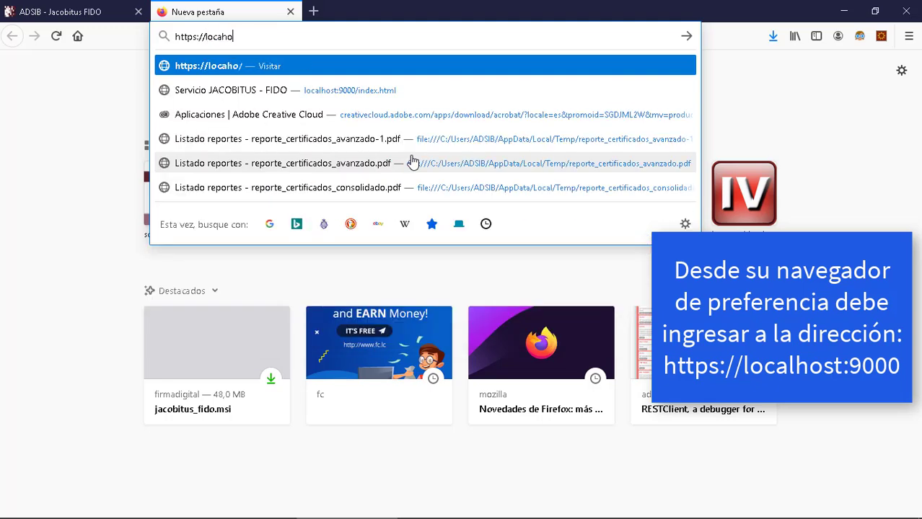
type("ts")
key("BackSpace")
type("lhost:9000")
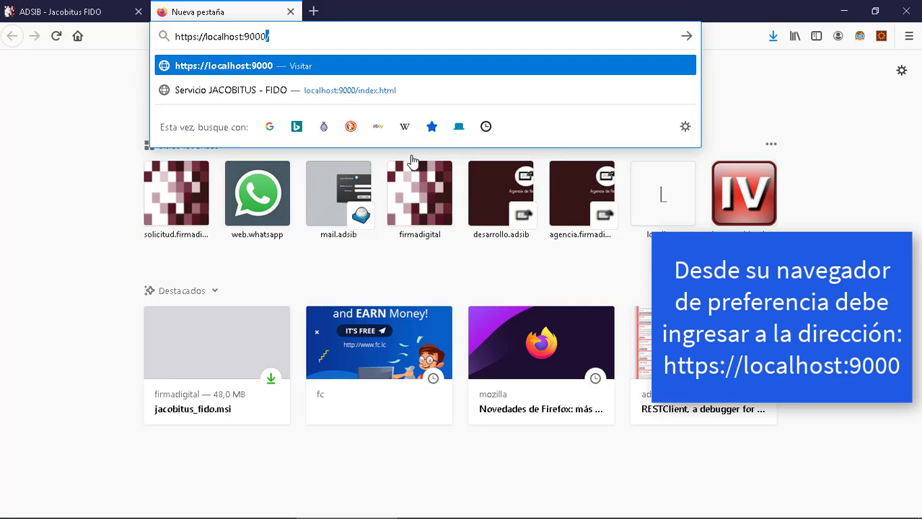
key("Return")
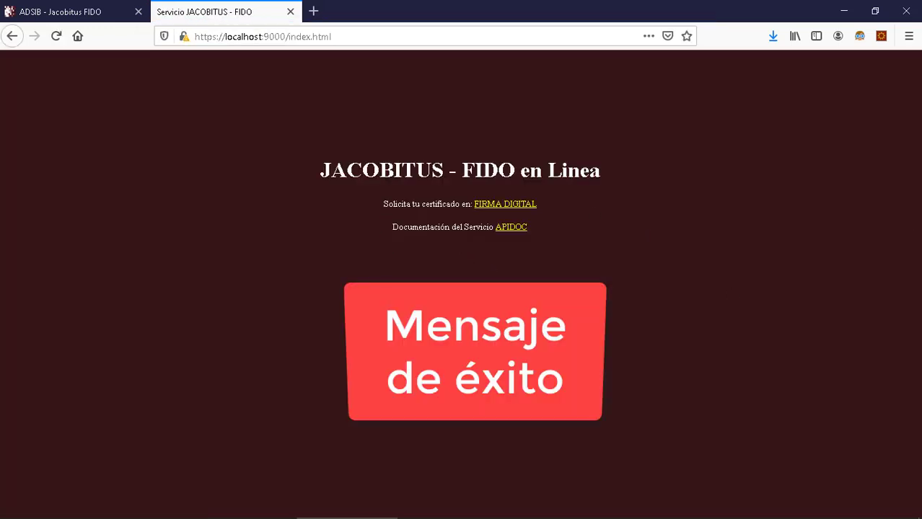
key("alt+Tab")
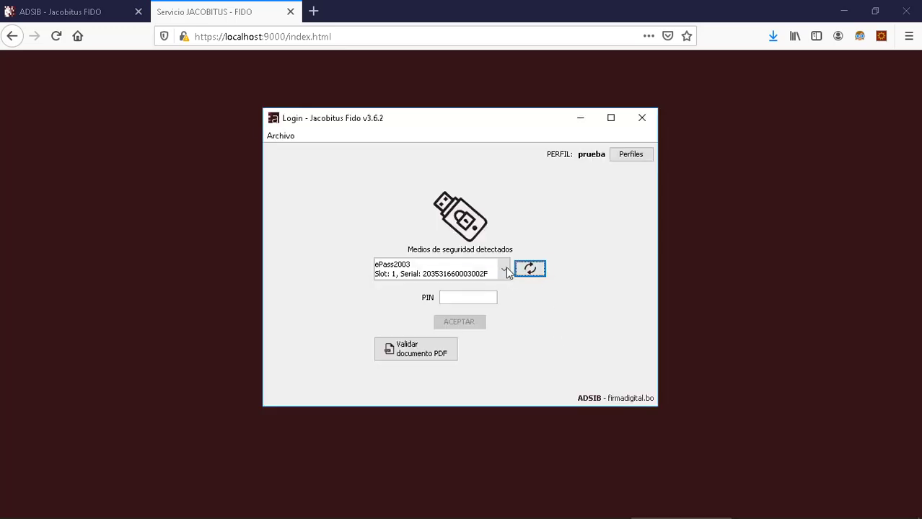